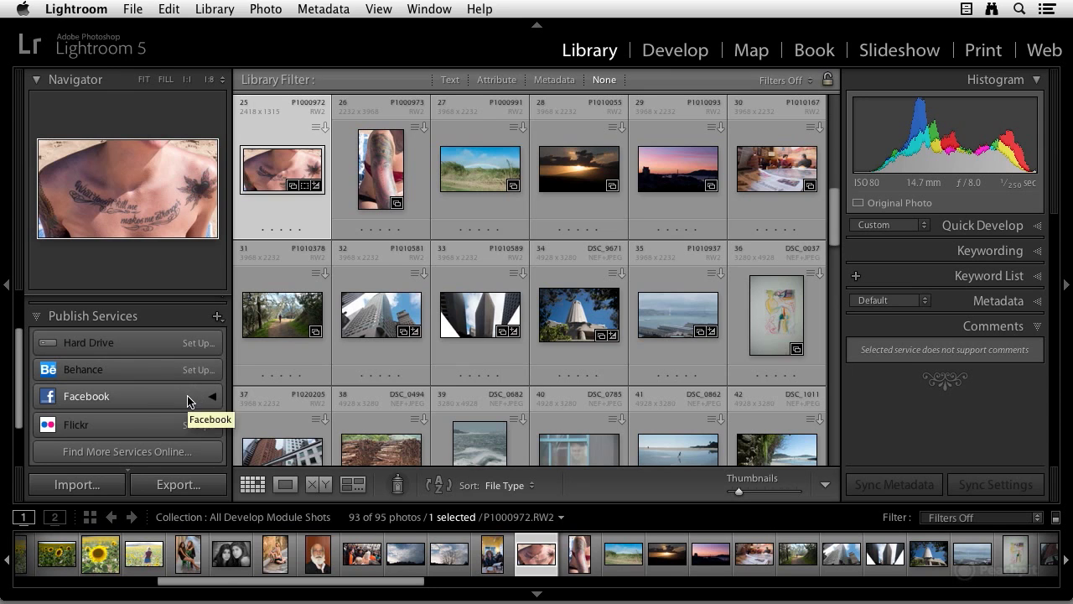
Step: Open the settings of the Facebook publish service
right_click(189, 400)
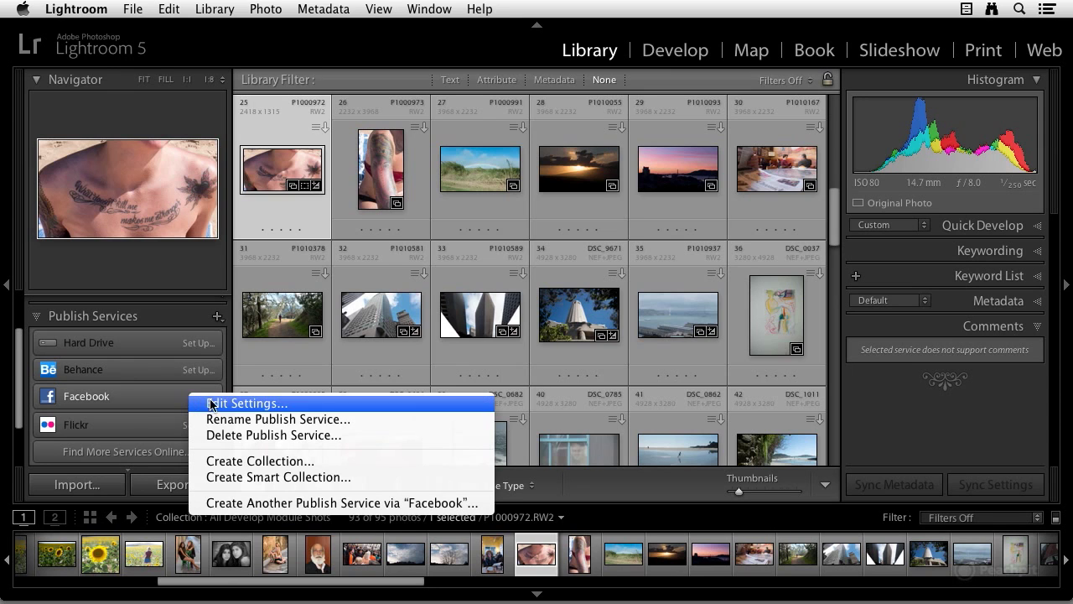
left_click(225, 404)
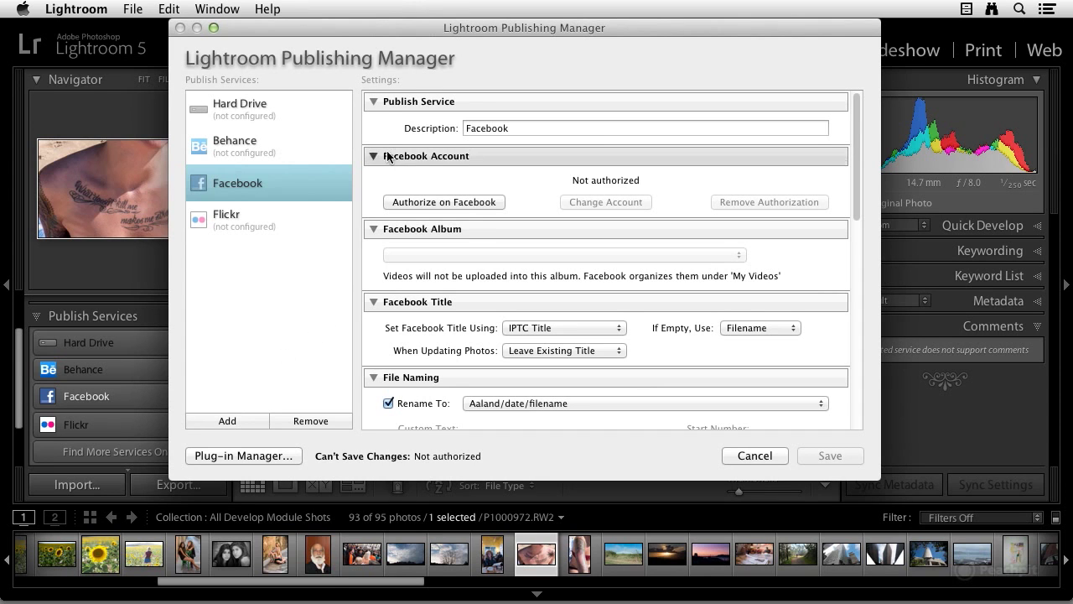
mouse_move(384, 32)
left_mouse_down()
mouse_move(528, 39)
mouse_move(381, 47)
left_mouse_up()
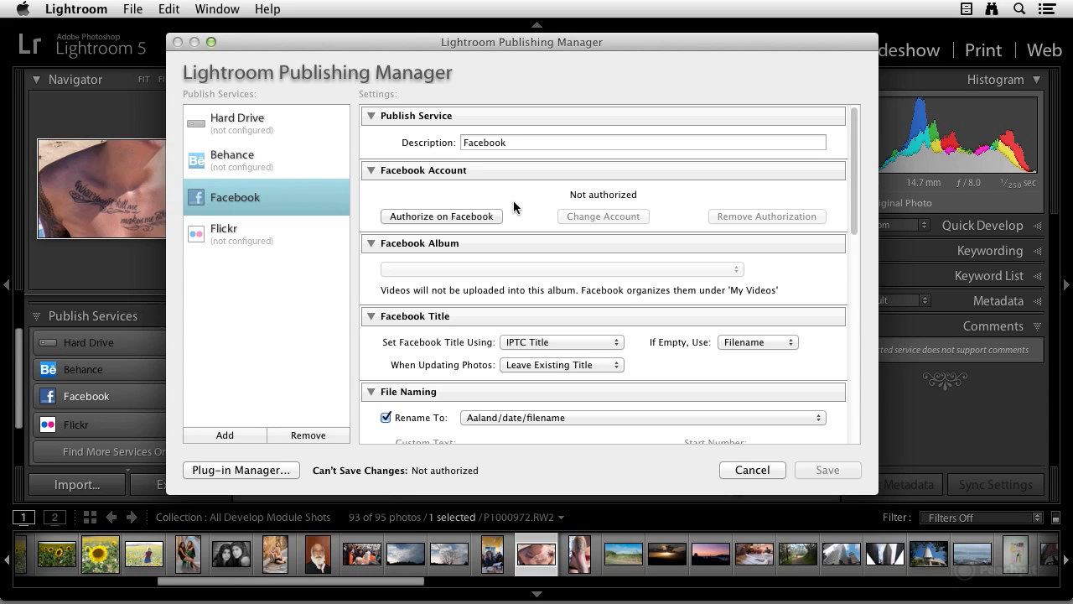
Step: Authorize Lightroom on Facebook by connecting the account in Safari, and return to Lightroom's publishing settings
left_click(454, 215)
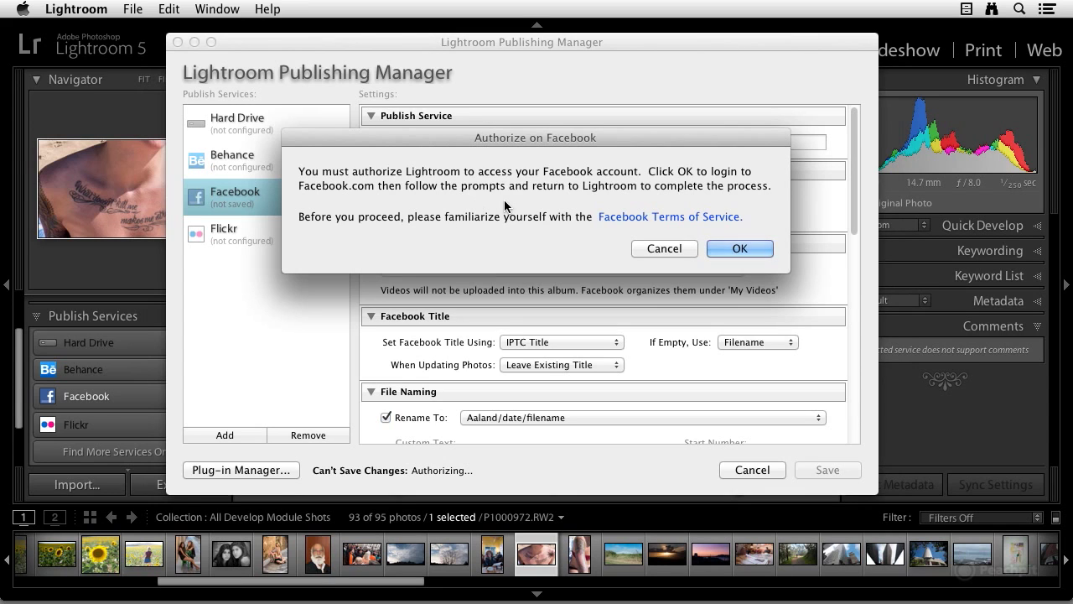
left_click(740, 249)
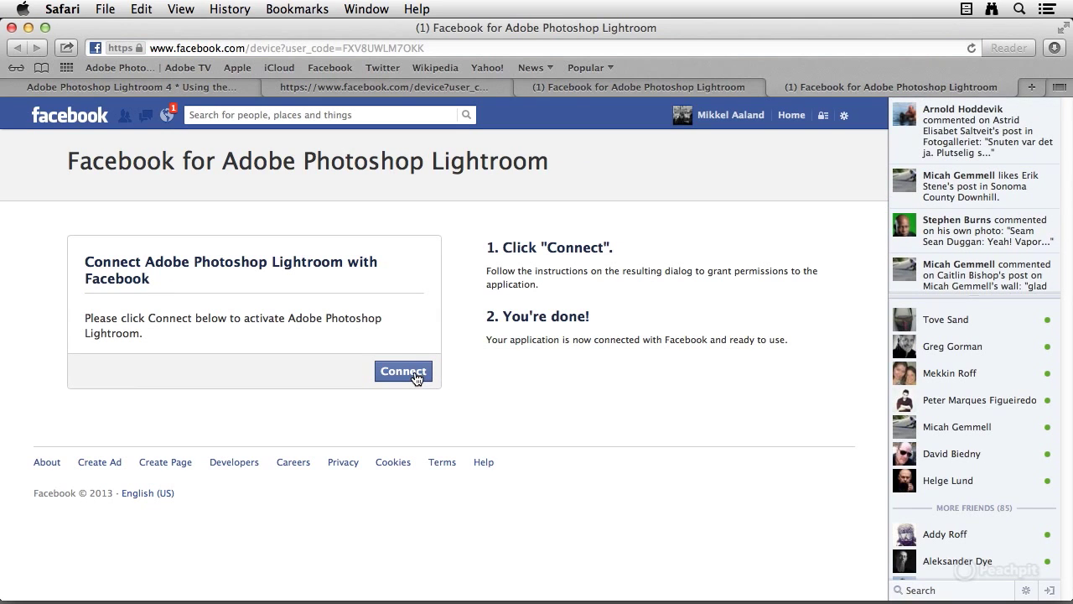
left_click(415, 377)
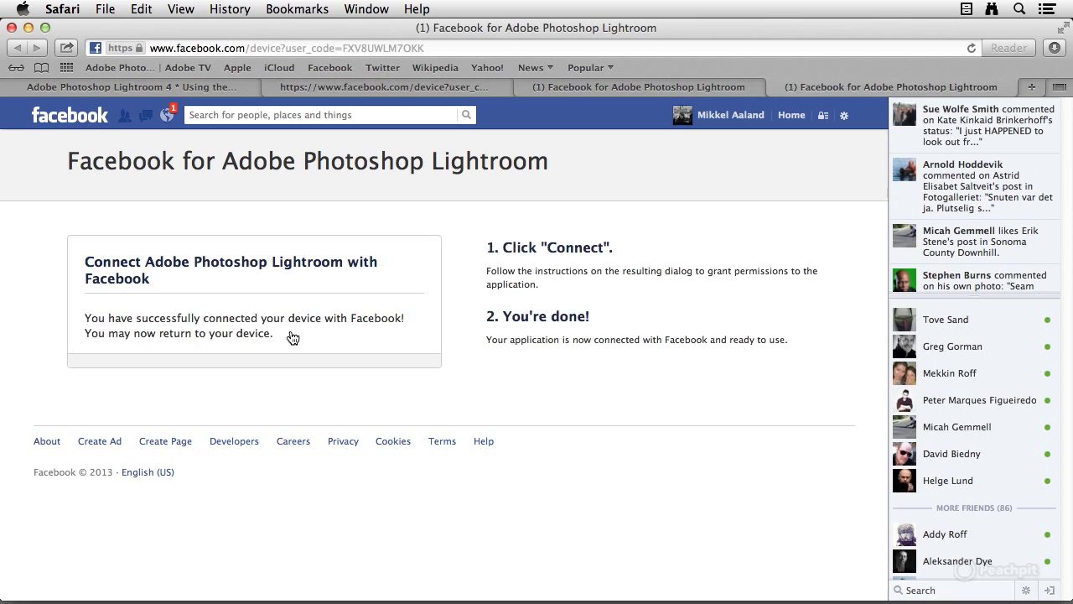
key("super+Tab")
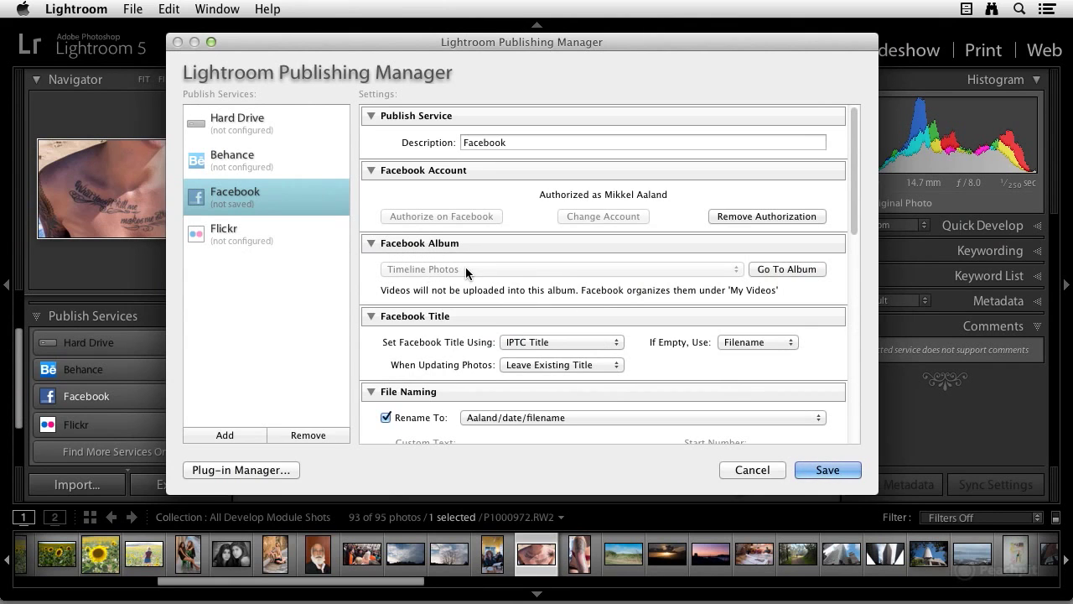
Step: Set the Facebook title to use IPTC Title and choose Leave Existing Title when updating photos
scroll(513, 285, "down", 2)
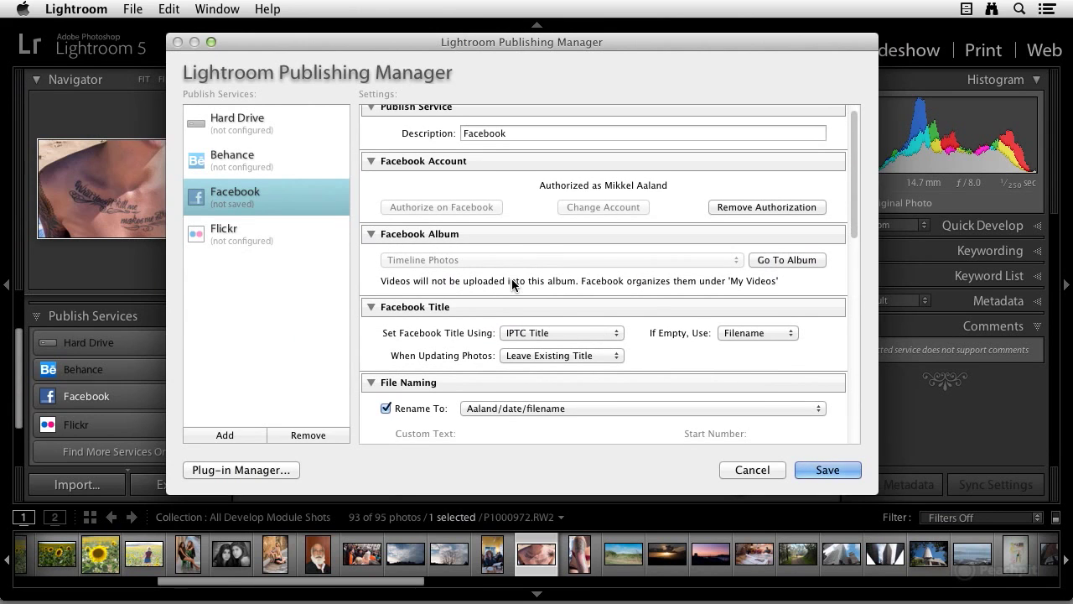
scroll(512, 285, "down", 5)
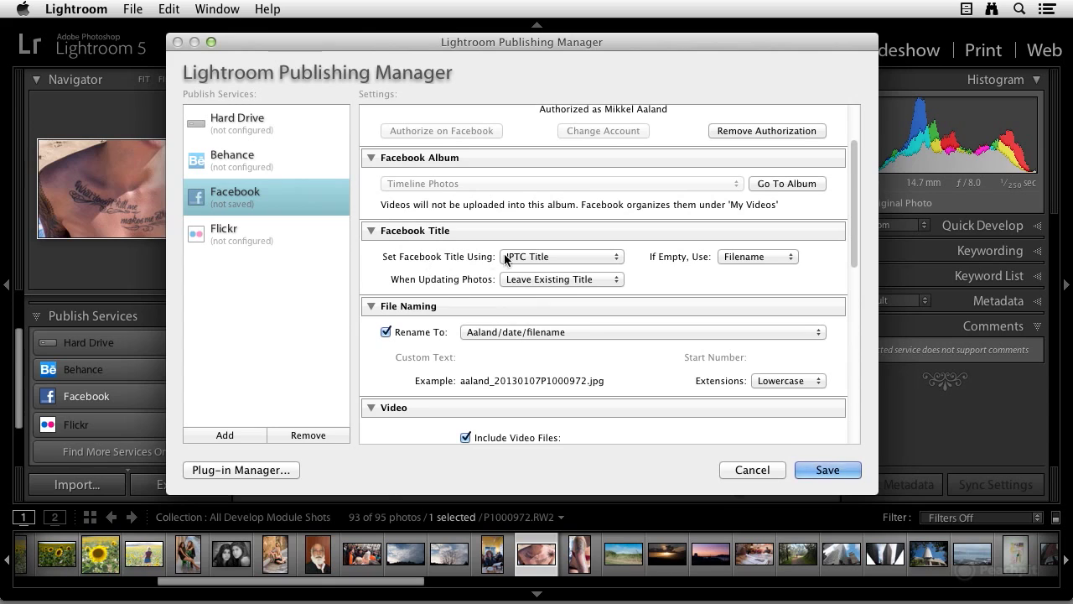
left_click(565, 257)
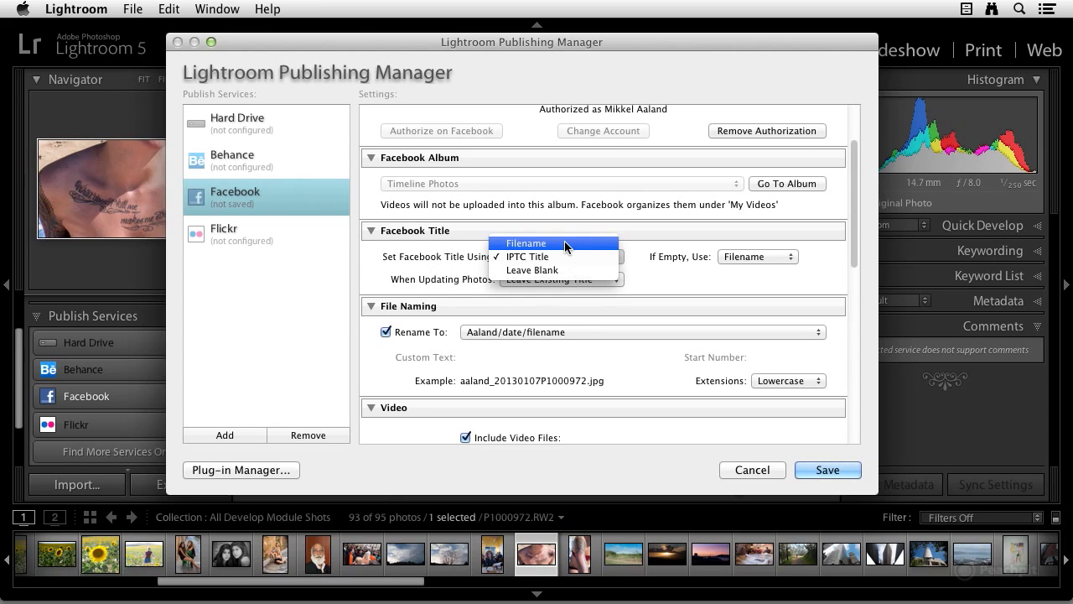
left_click(560, 256)
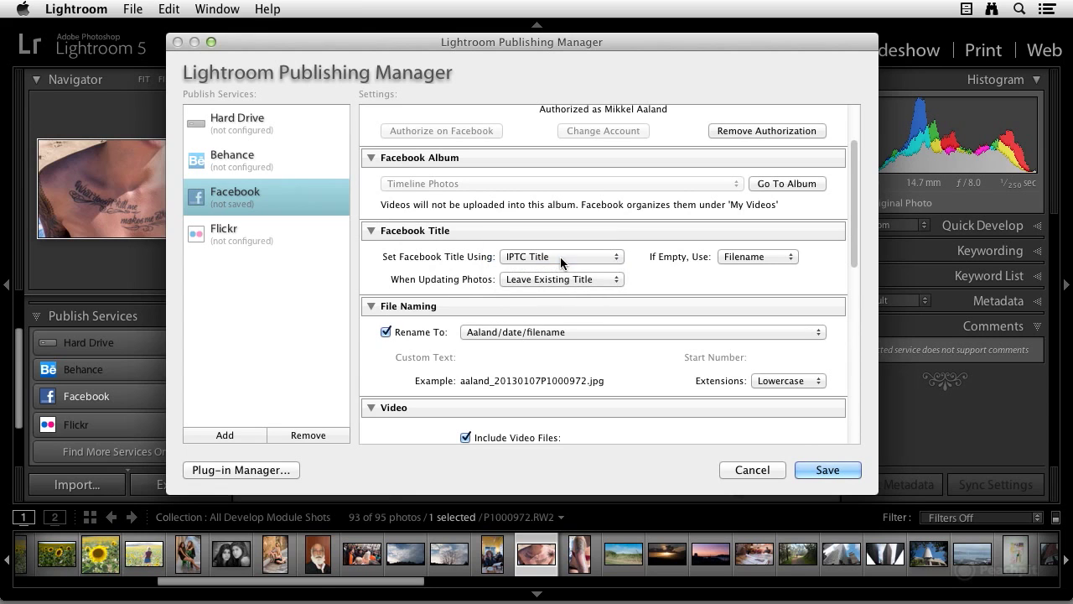
left_click(573, 280)
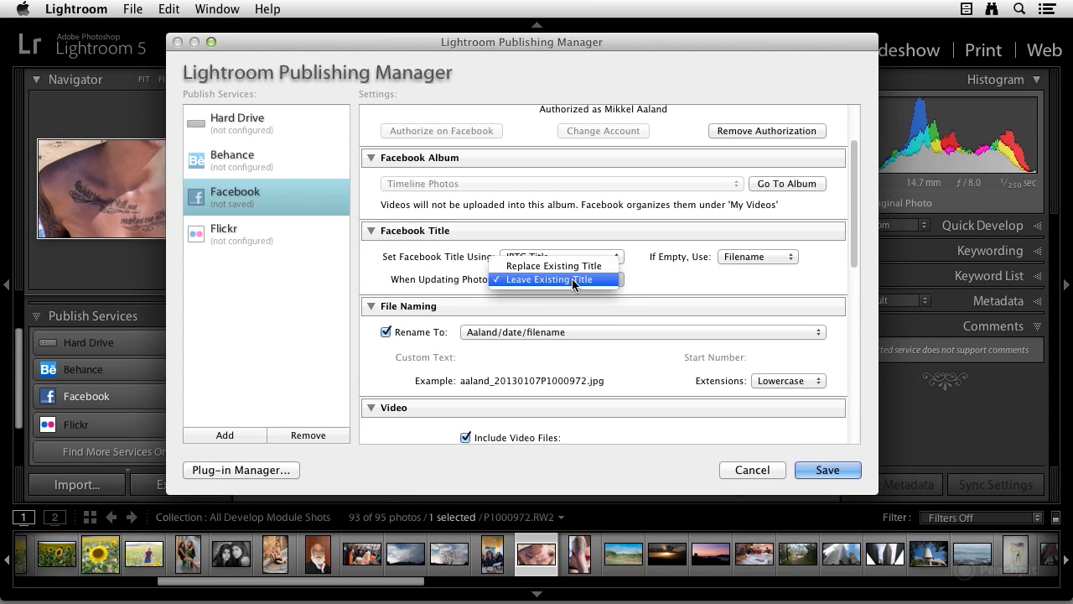
left_click(572, 279)
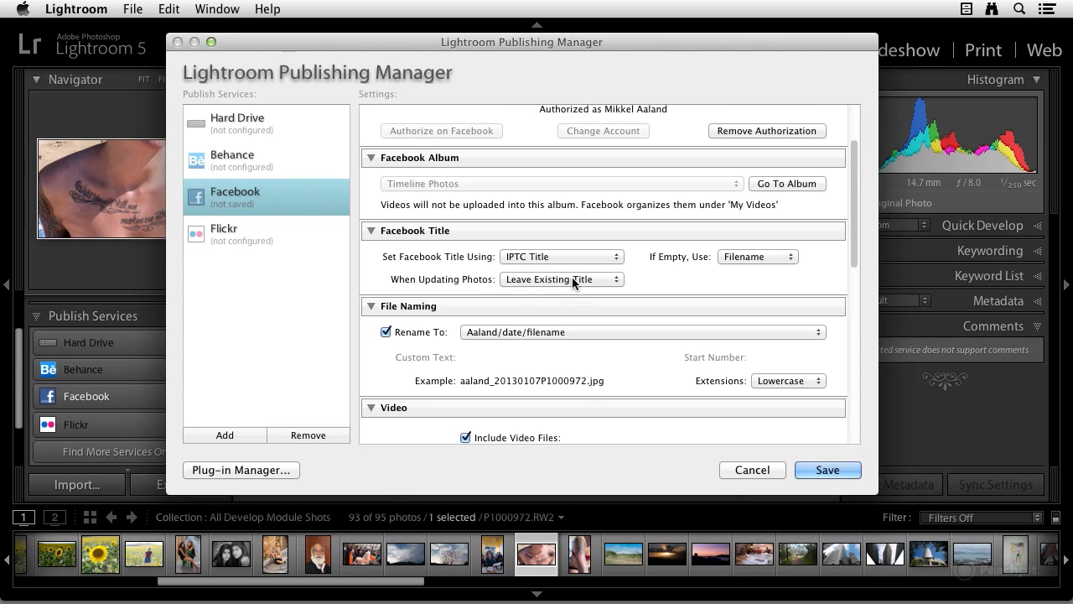
Step: Choose the file renaming template made of the photographer's surname, date and filename
scroll(595, 285, "down", 3)
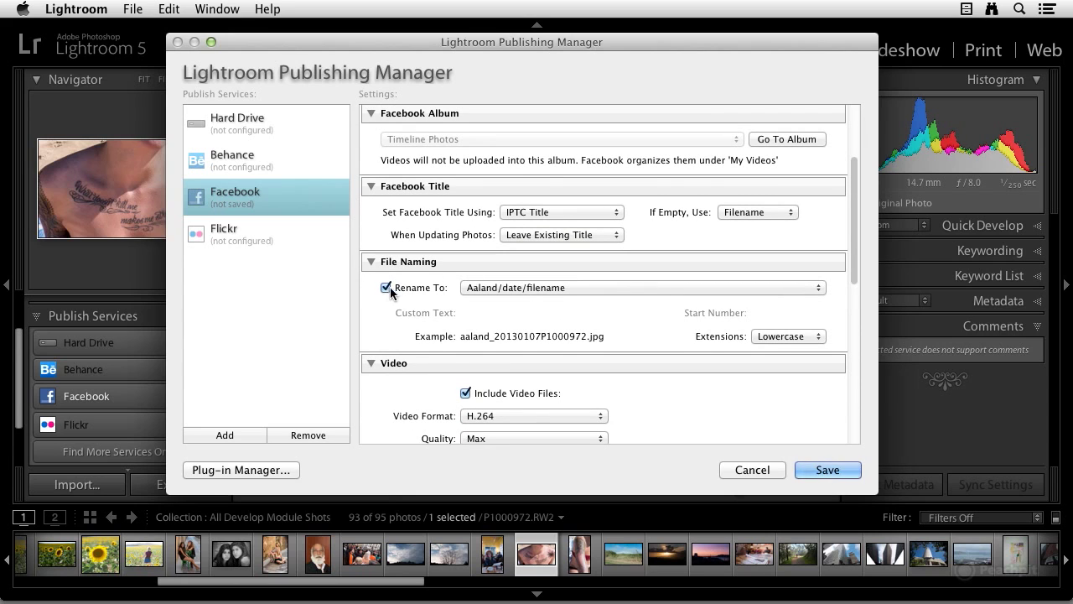
left_click(514, 287)
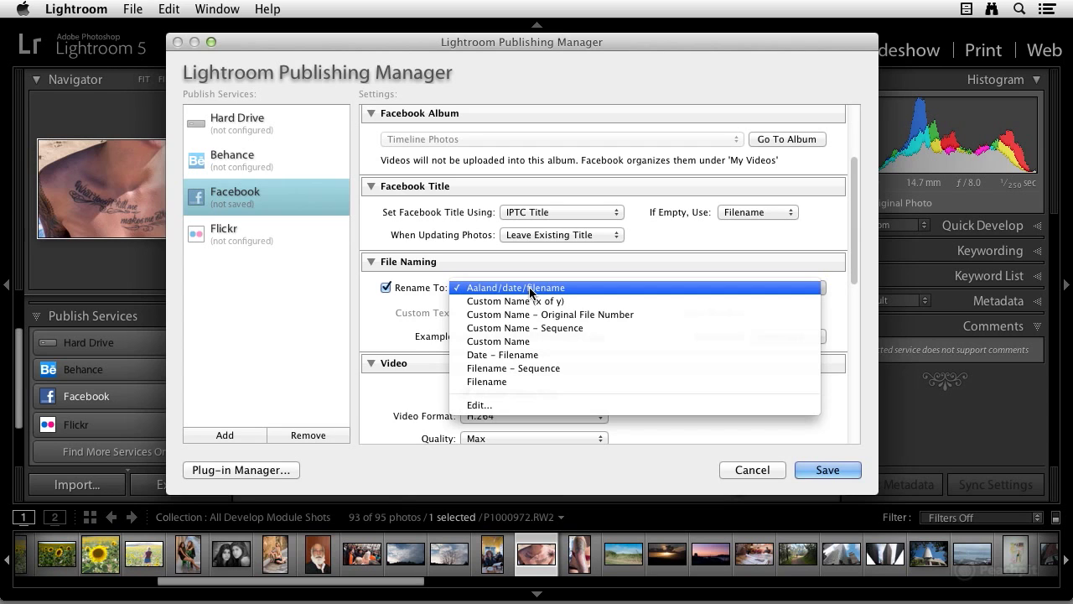
left_click(530, 289)
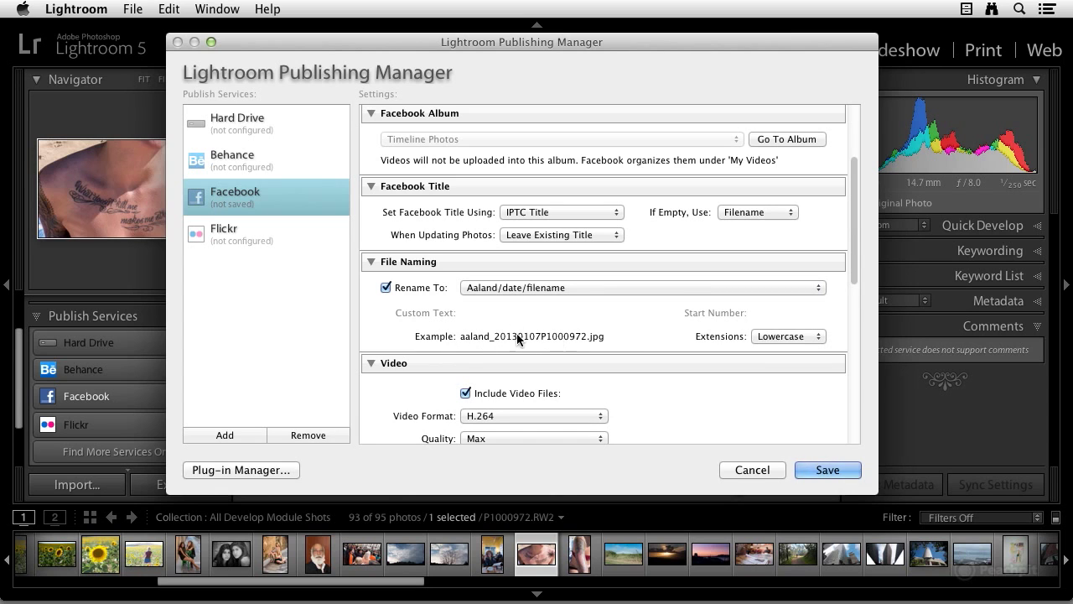
Step: Examine the Video, File Settings and Image Sizing options of the Facebook service
scroll(561, 337, "down", 5)
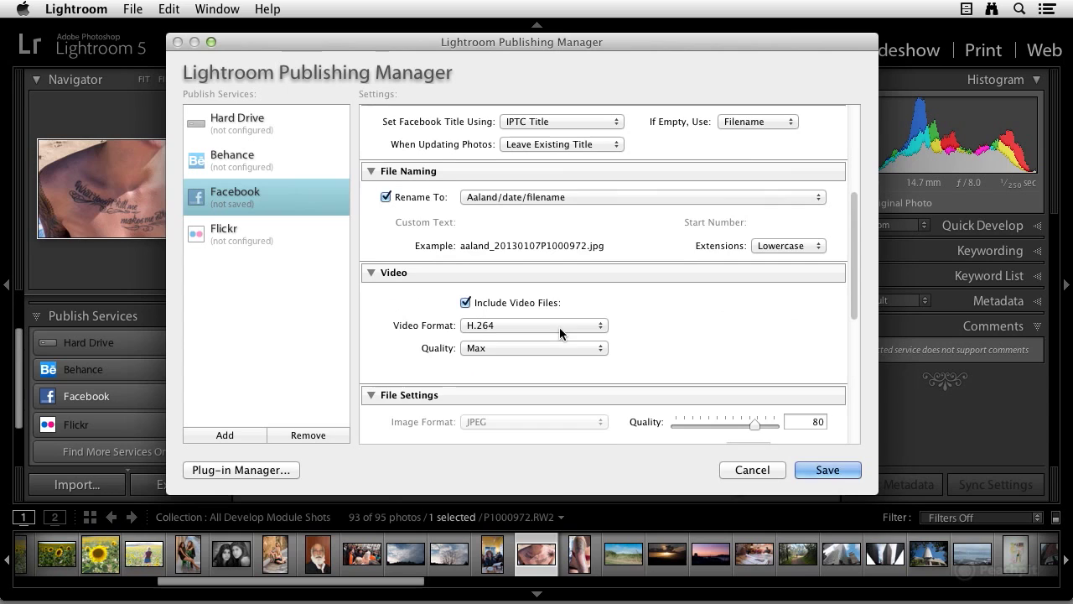
scroll(425, 279, "down", 1)
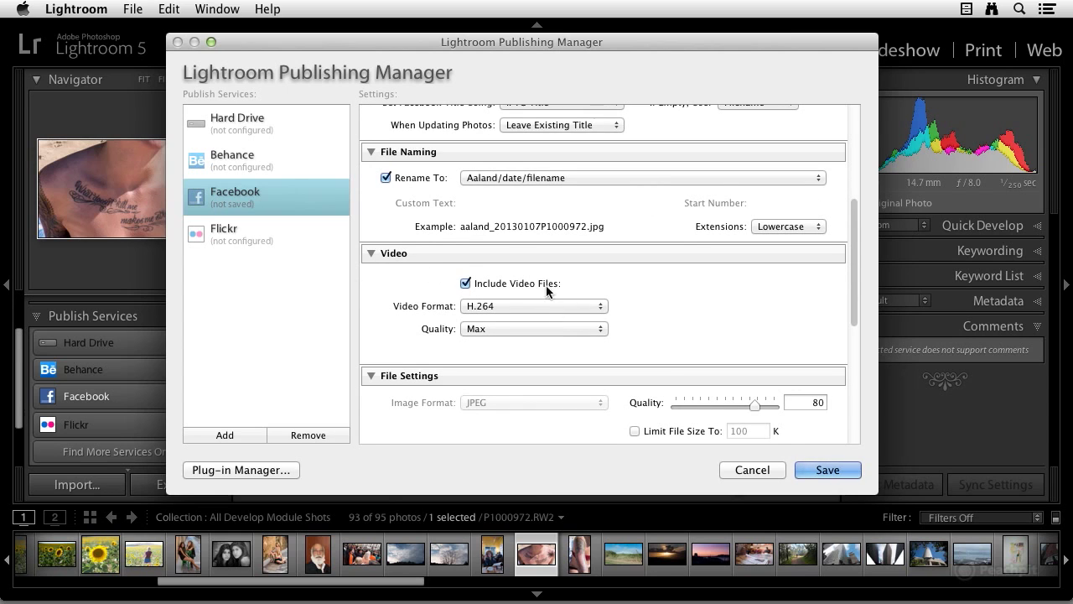
scroll(560, 289, "down", 1)
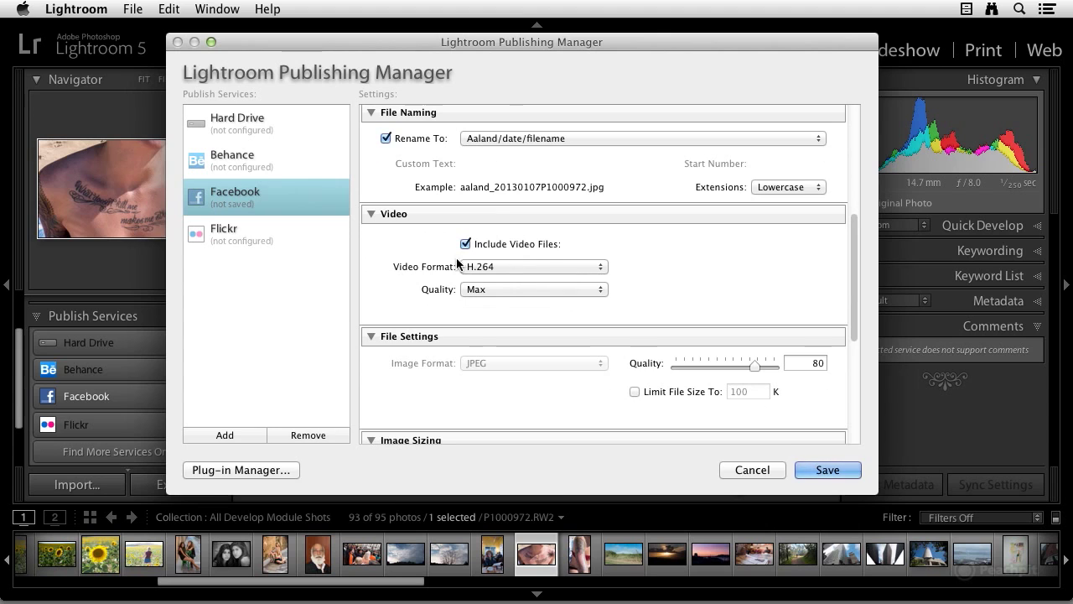
scroll(505, 267, "down", 2)
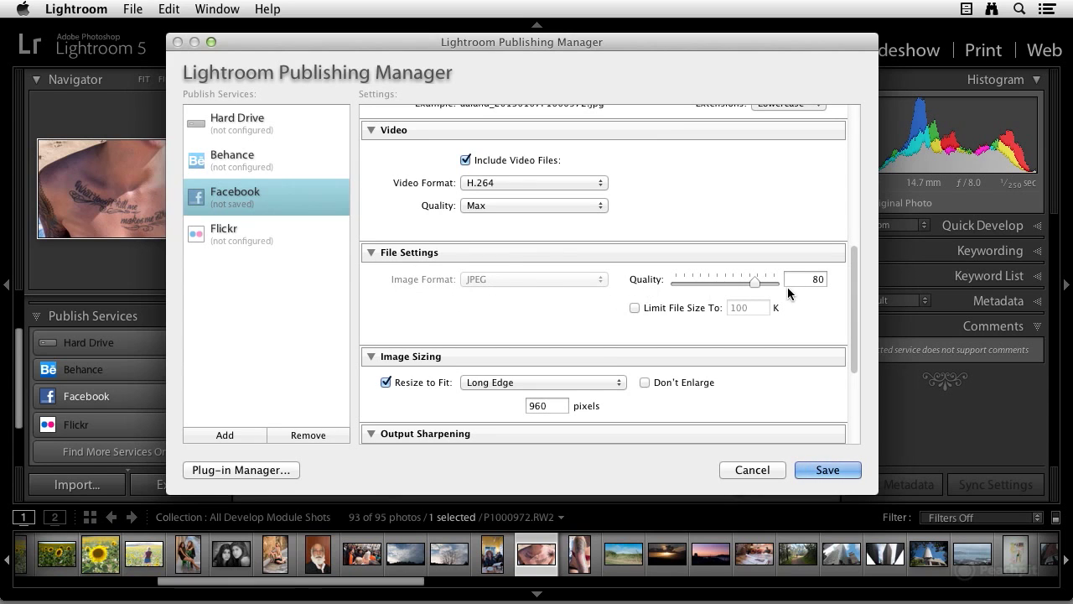
scroll(670, 329, "down", 1)
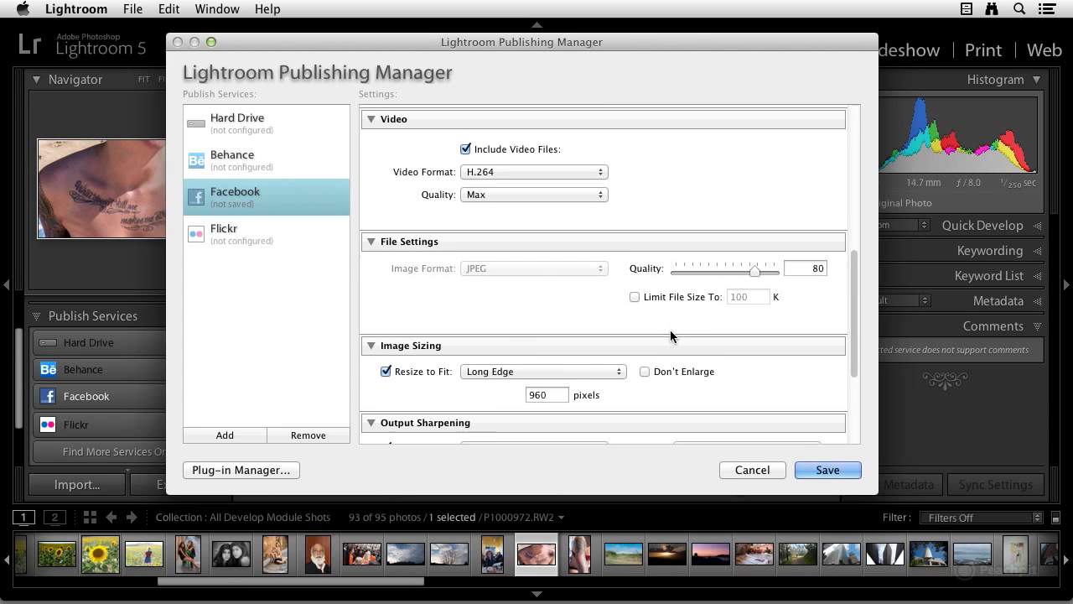
scroll(670, 330, "down", 2)
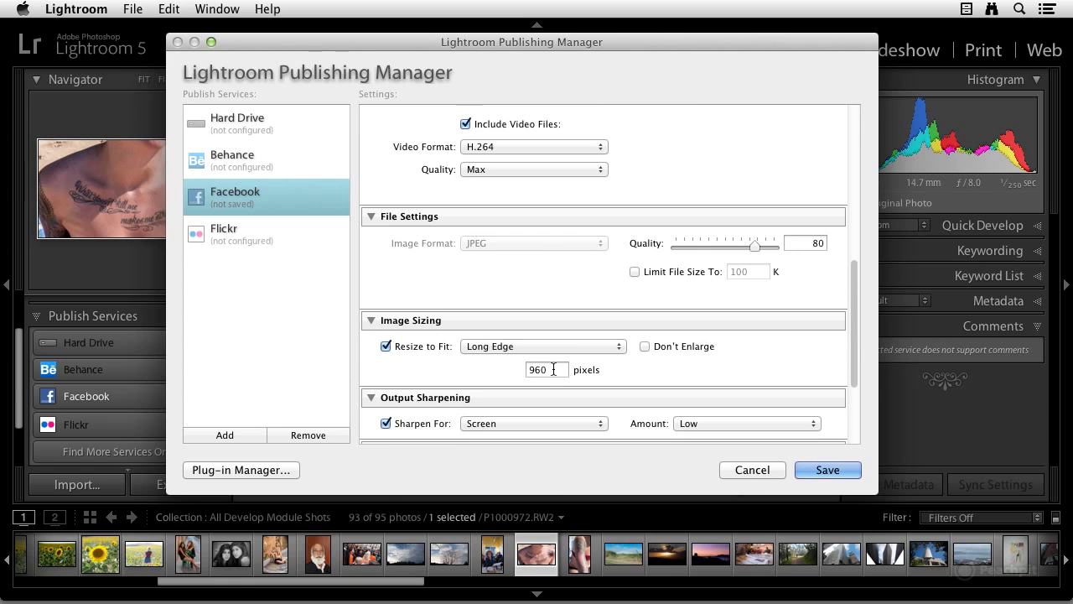
scroll(553, 369, "down", 3)
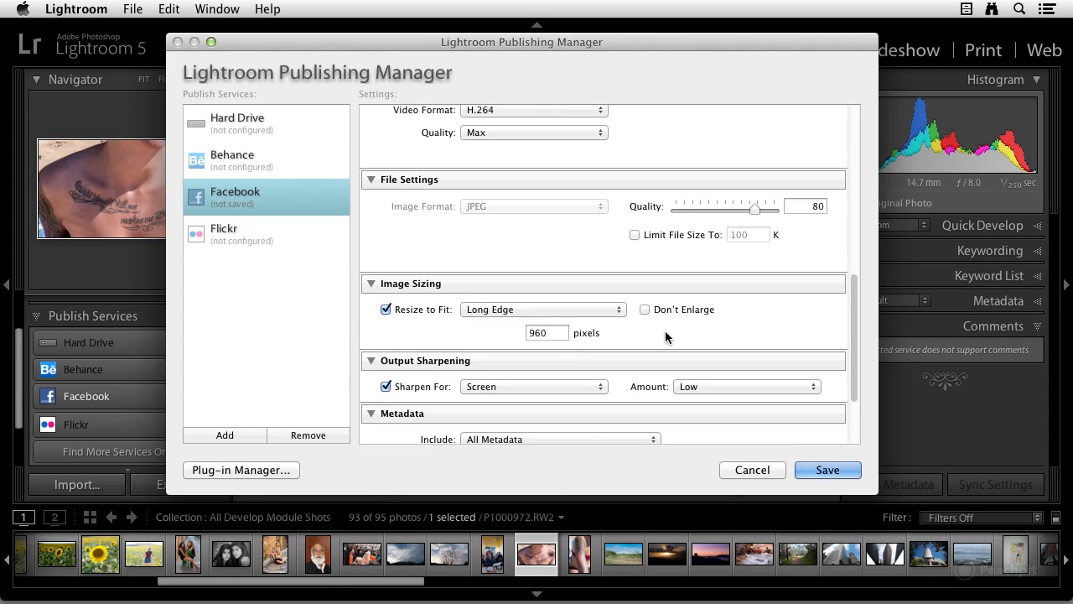
Step: Set output sharpening to Screen with the Standard amount
scroll(666, 336, "down", 2)
scroll(665, 331, "down", 1)
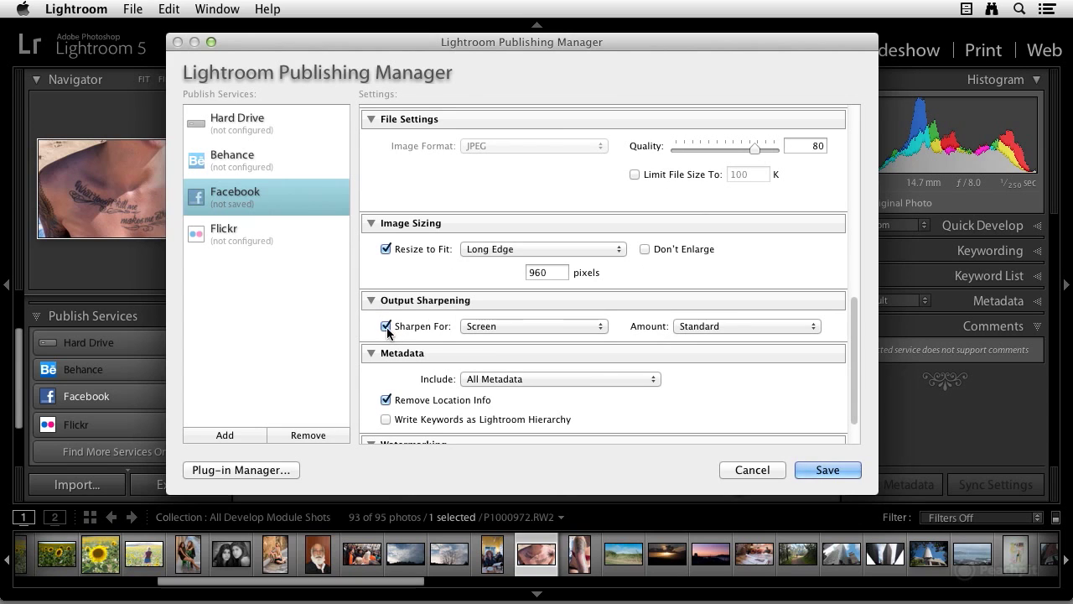
left_click(477, 326)
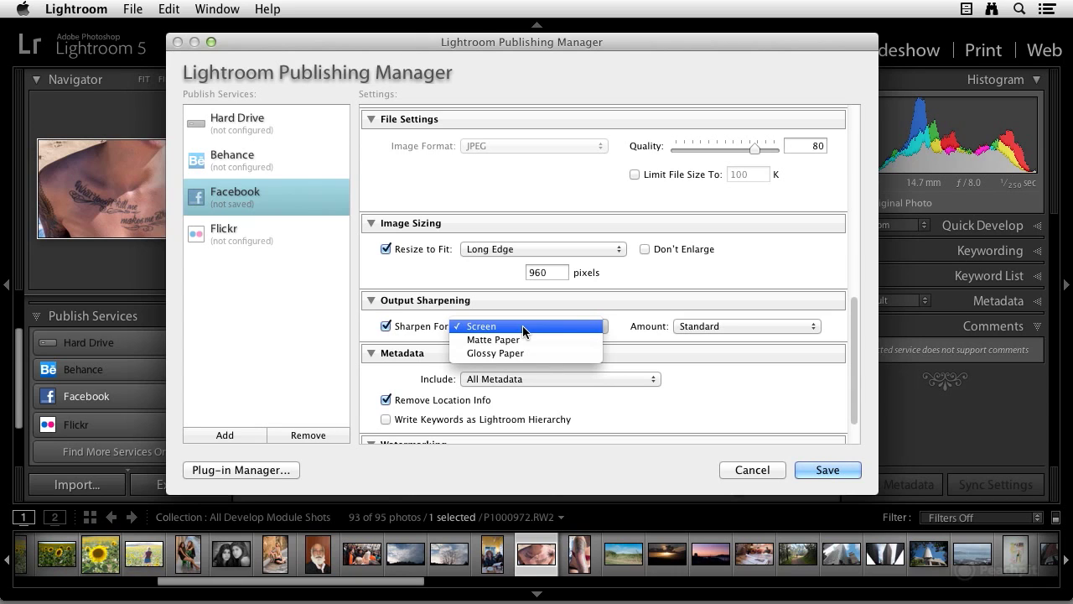
left_click(523, 325)
left_click(723, 326)
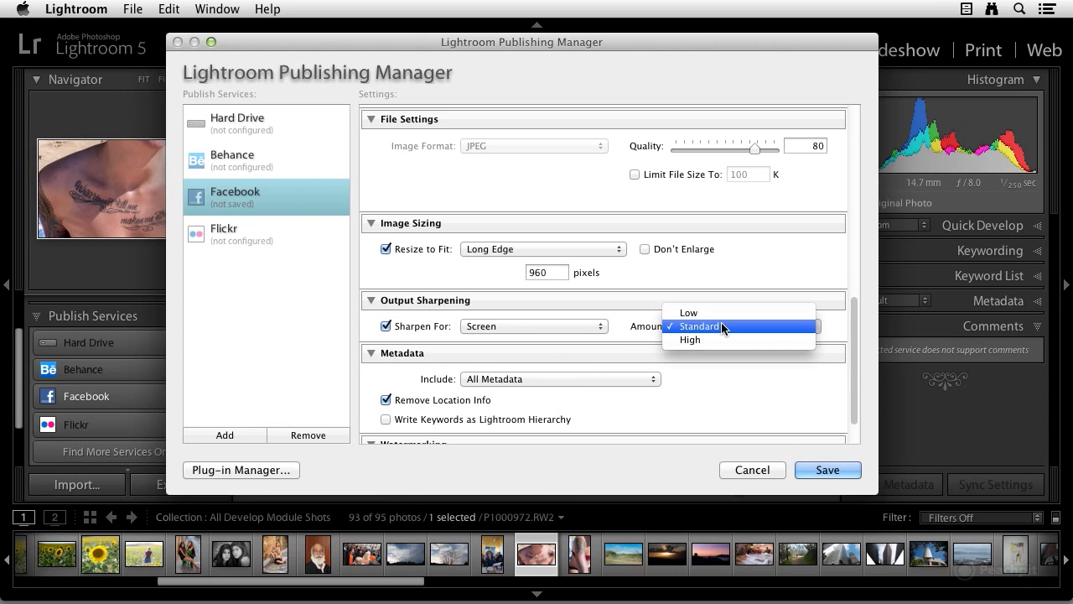
left_click(722, 326)
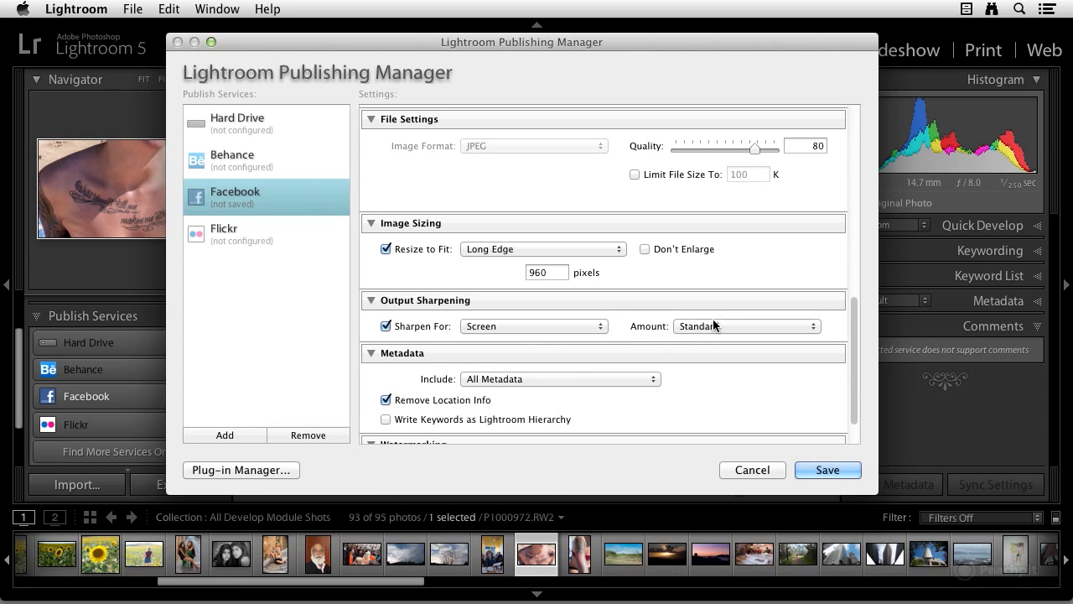
left_click(724, 325)
left_click(724, 325)
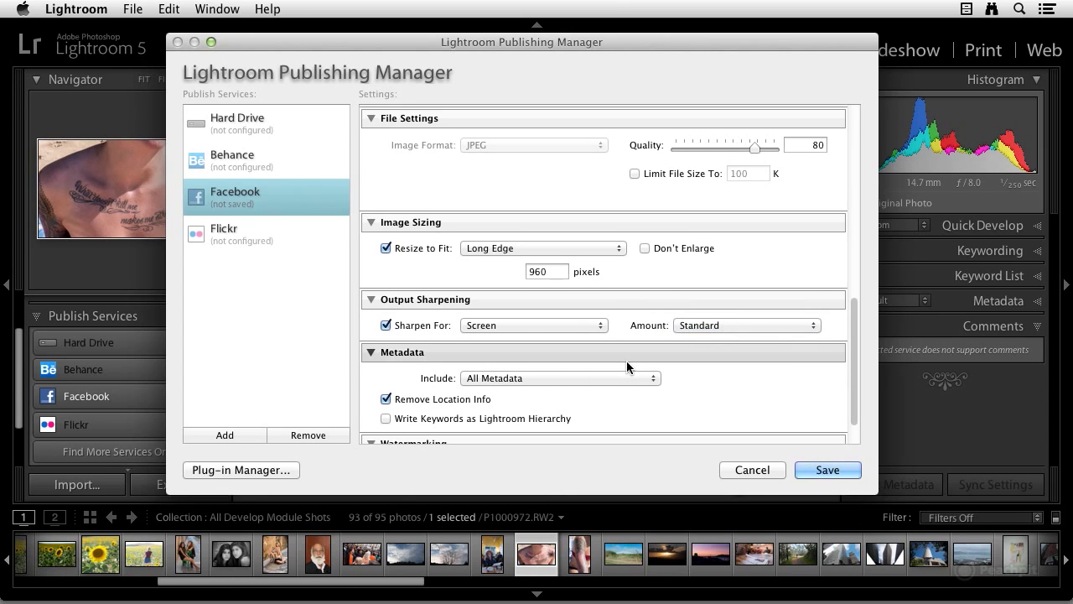
Step: Try the Copyright Only metadata option and return the included metadata to All Metadata
scroll(626, 360, "down", 2)
left_click(526, 338)
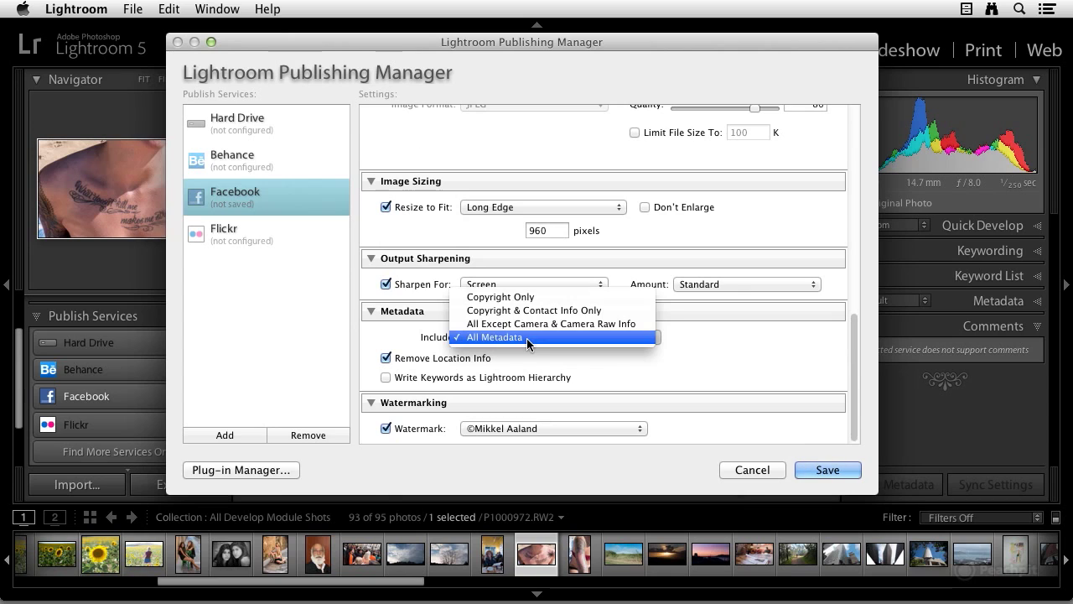
left_click(529, 297)
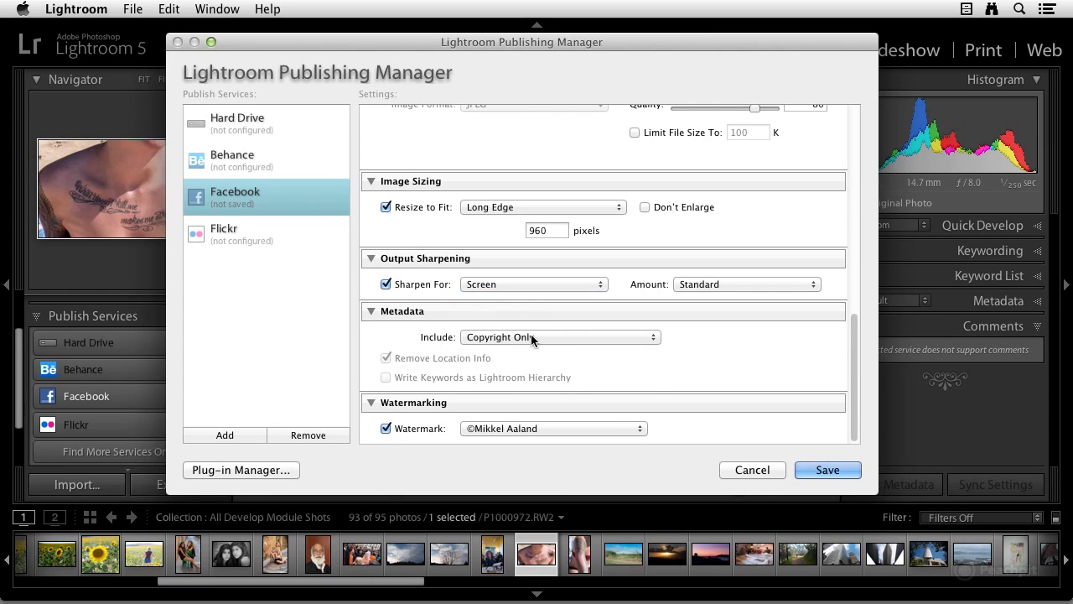
left_click(532, 336)
left_click(536, 375)
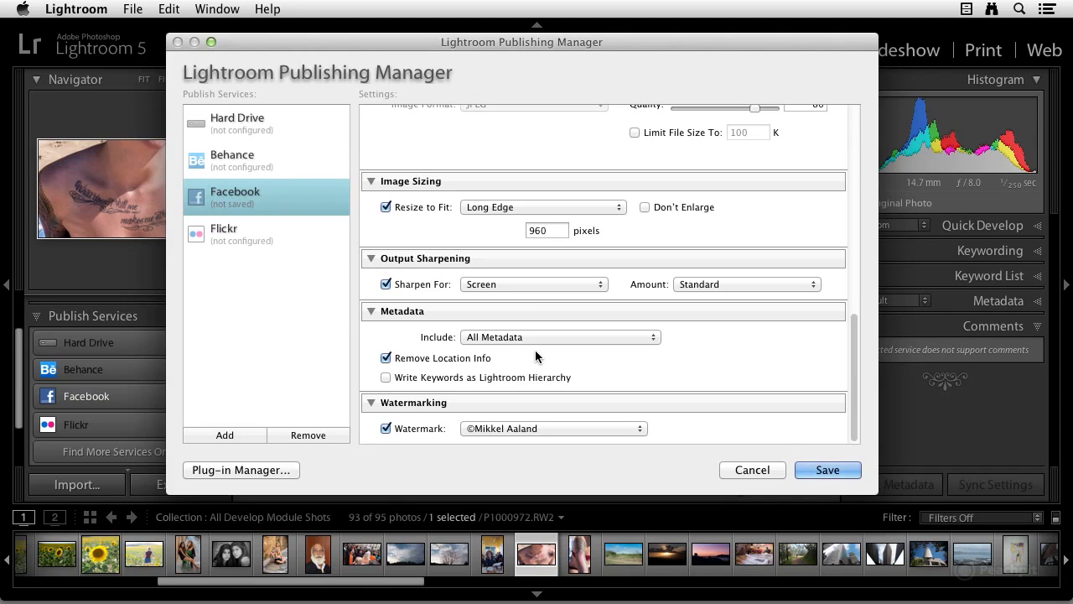
Step: Choose the watermark bearing the photographer's name and save the Facebook publish settings
left_click(524, 429)
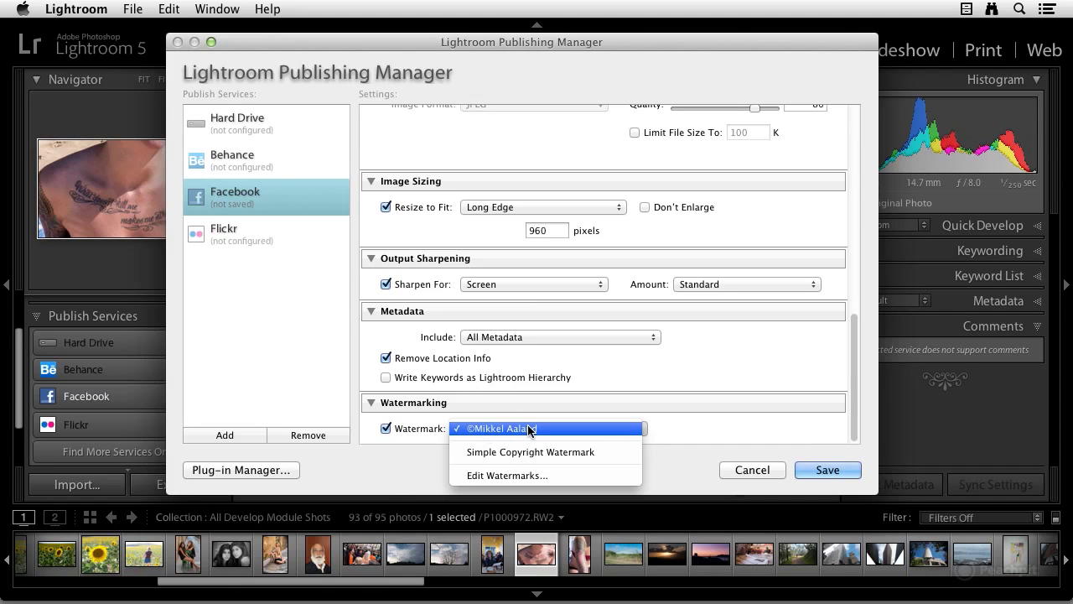
left_click(528, 428)
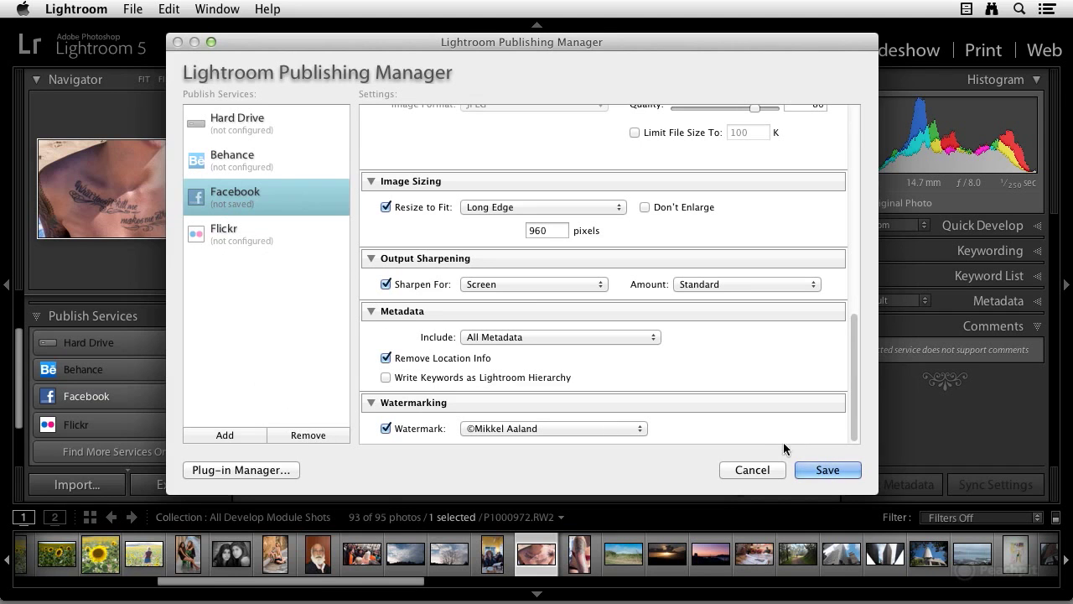
left_click(824, 473)
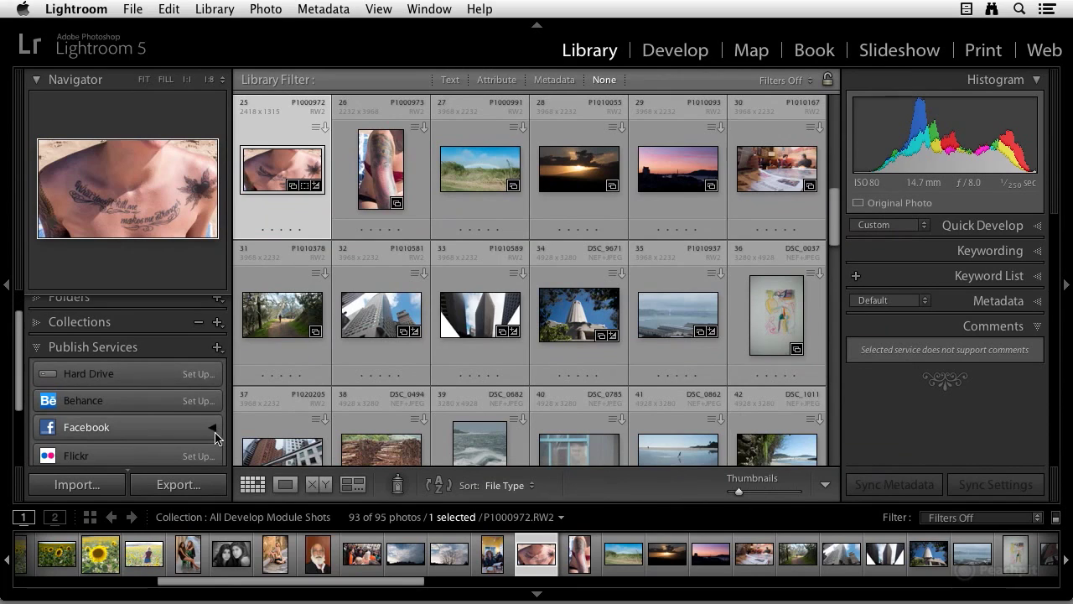
Step: Expand the Facebook publish service to show its Timeline Photos collection
scroll(209, 387, "down", 3)
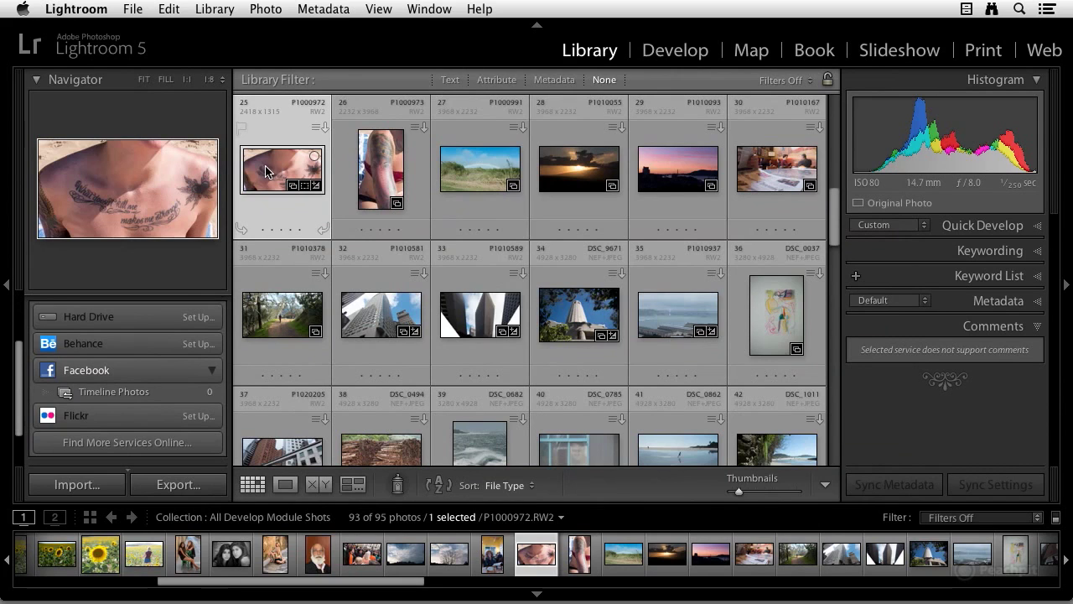
Step: Add photo P1000972 to Facebook's Timeline Photos collection and publish that collection
left_click_drag(271, 170, 159, 389)
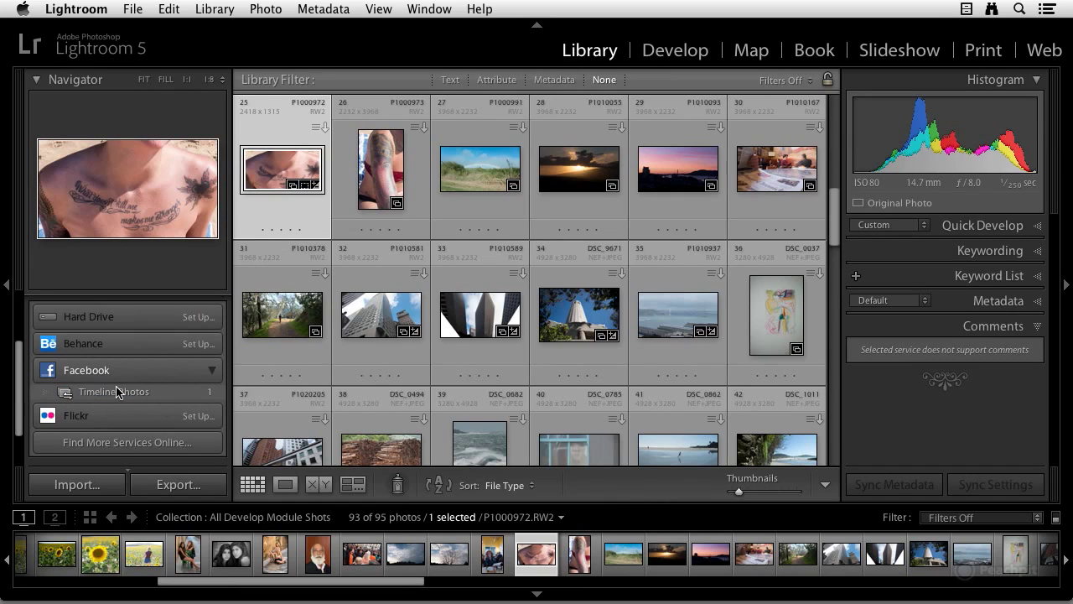
right_click(68, 401)
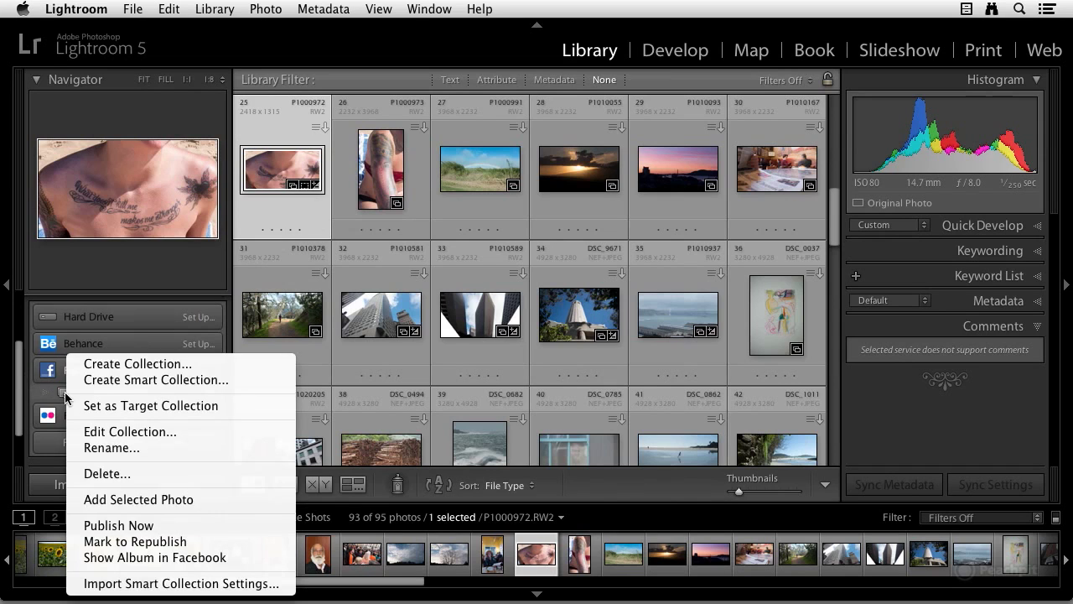
left_click(136, 526)
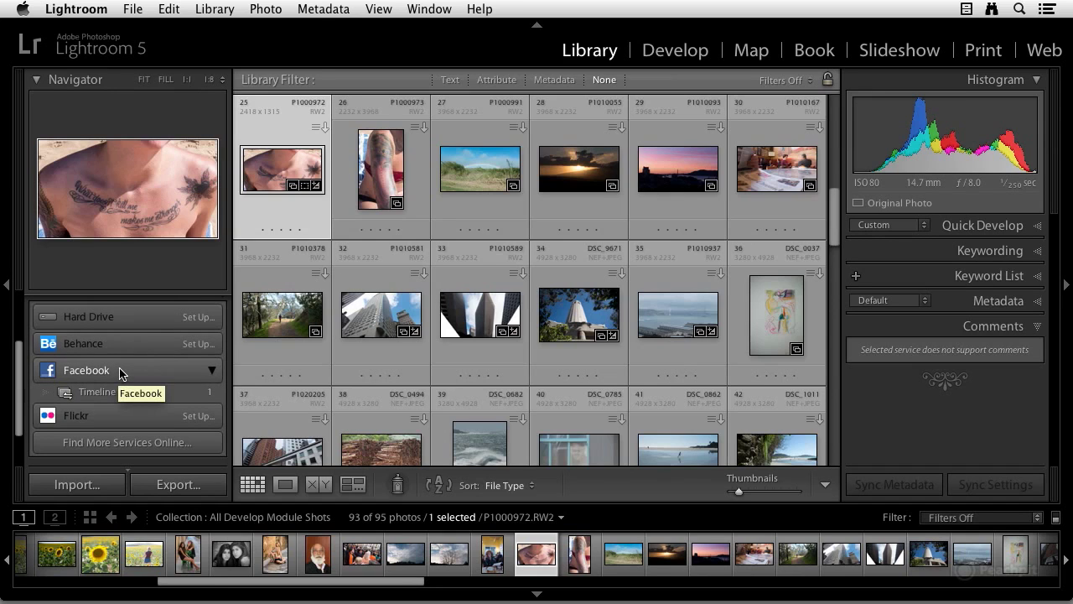
Step: Switch to Safari and view the published P1000972.jpg post on the Facebook profile's timeline
key("super+Tab")
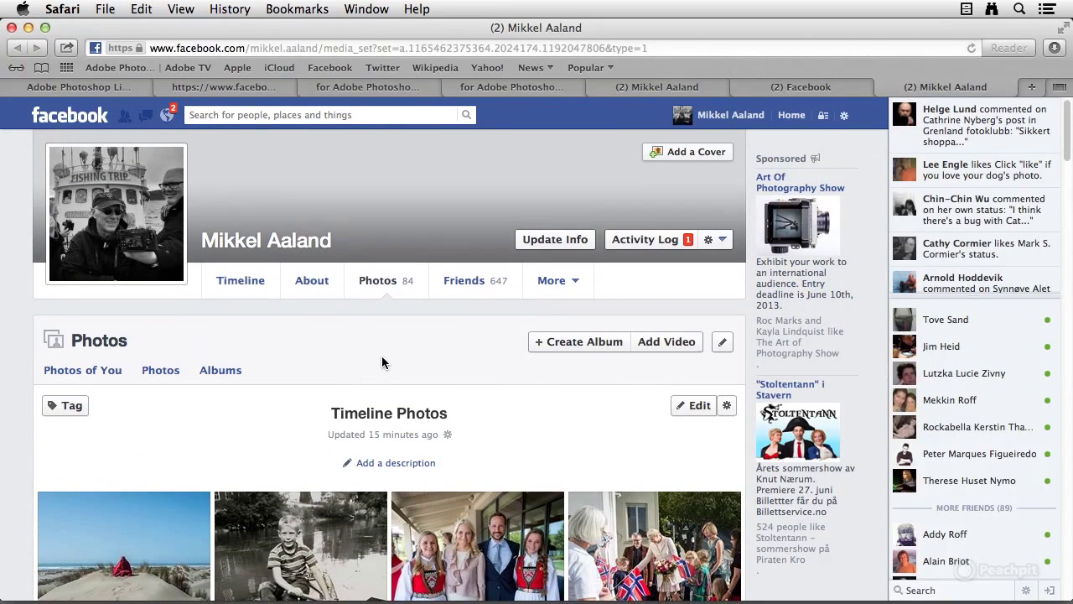
left_click(92, 350)
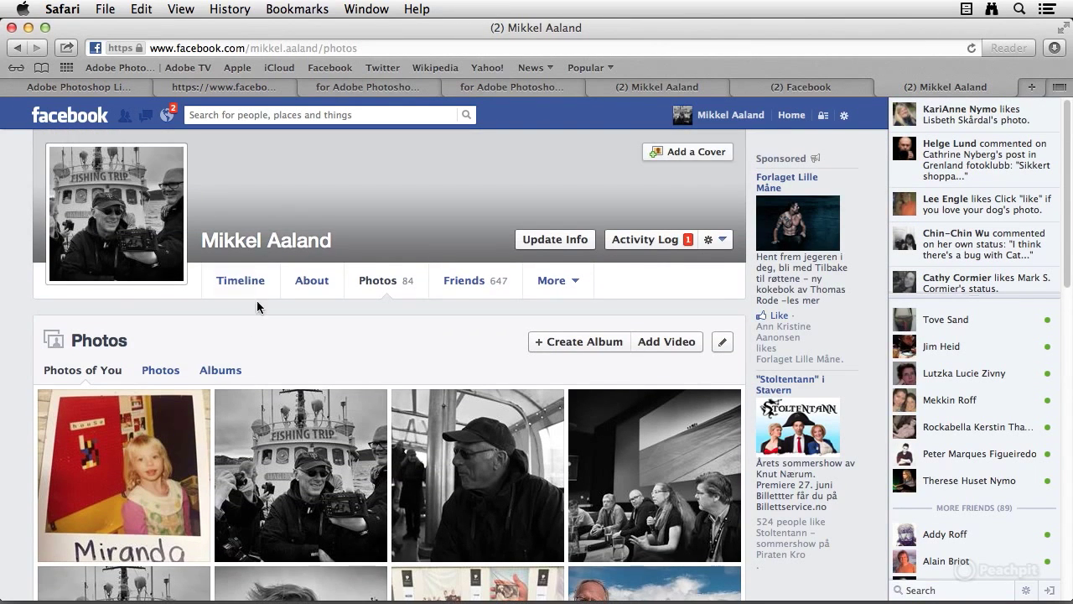
left_click(255, 284)
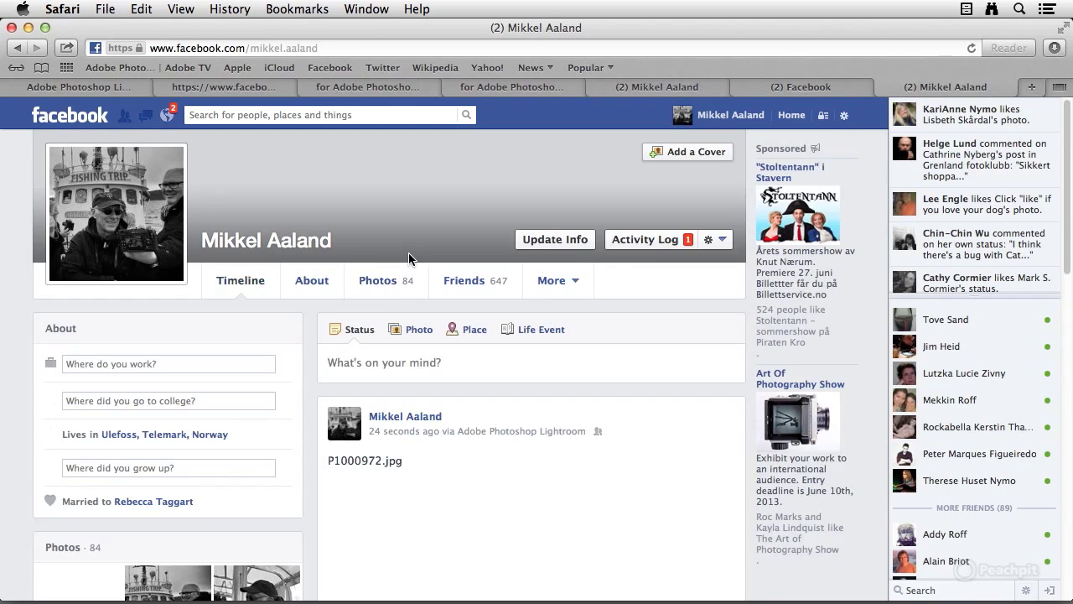
scroll(382, 302, "down", 5)
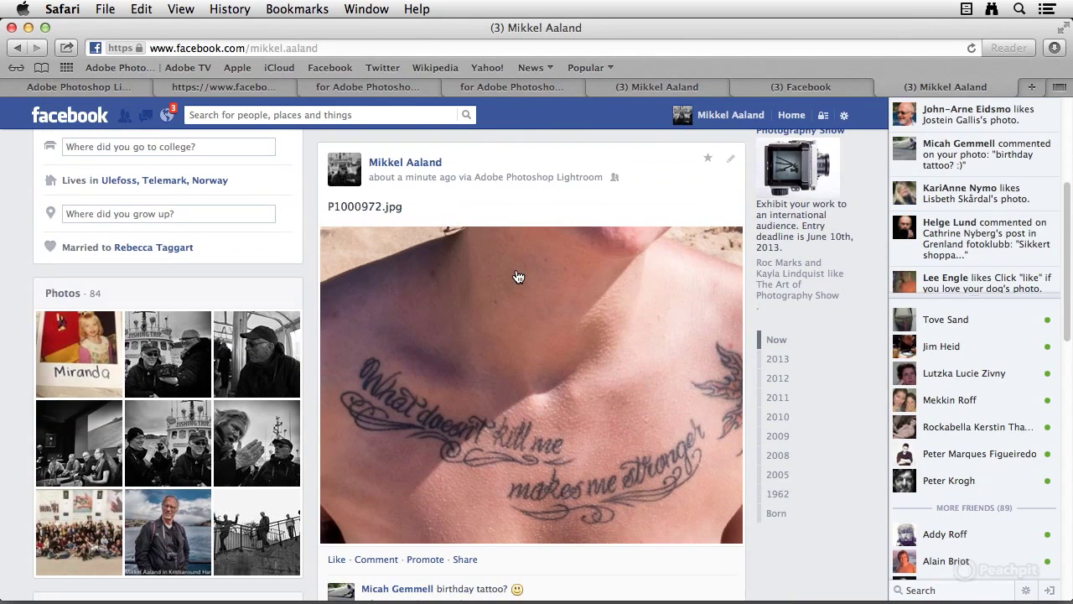
Step: Switch back to Lightroom, refresh the published photo's Facebook comments and expand them for reading
key("super+Tab")
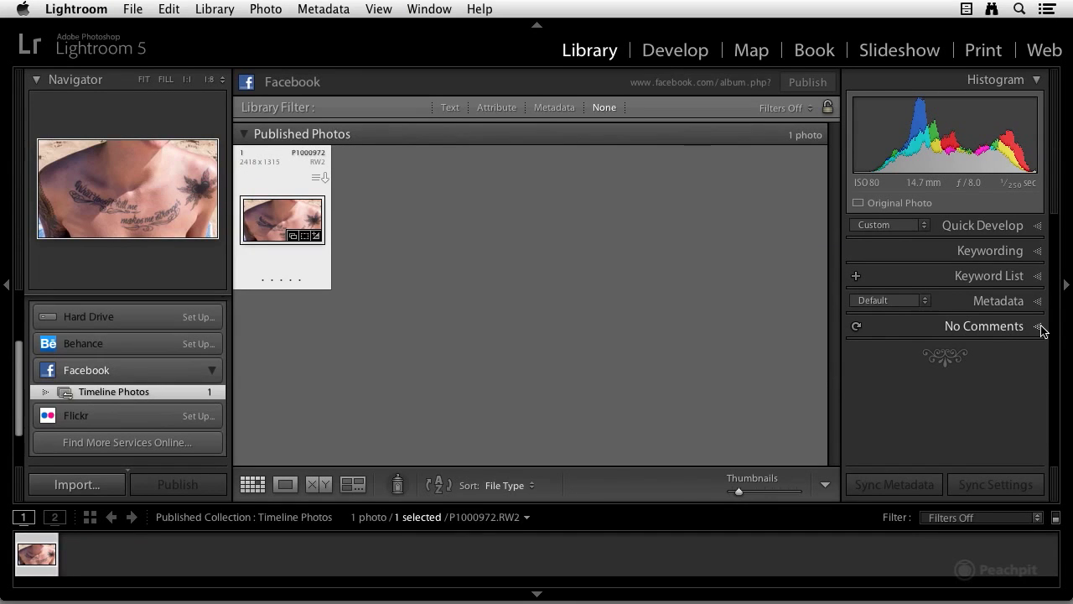
left_click(856, 327)
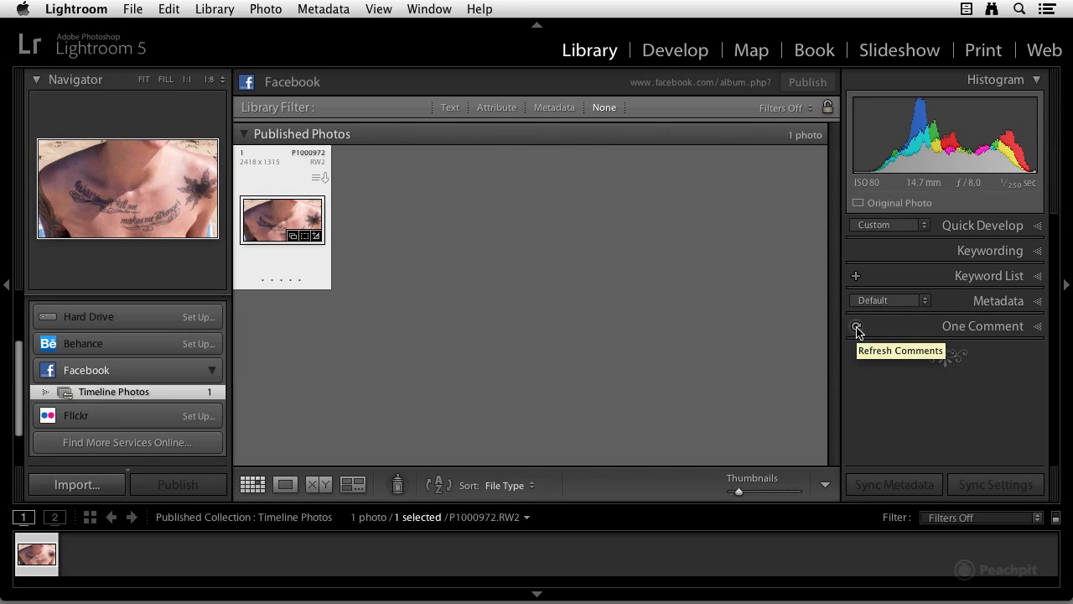
left_click(1037, 326)
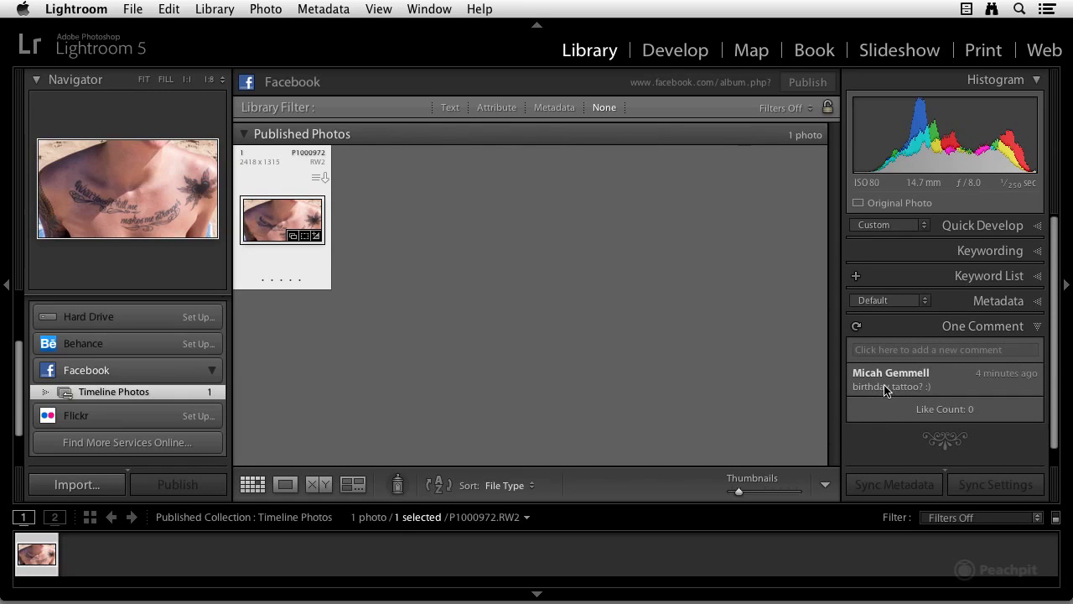